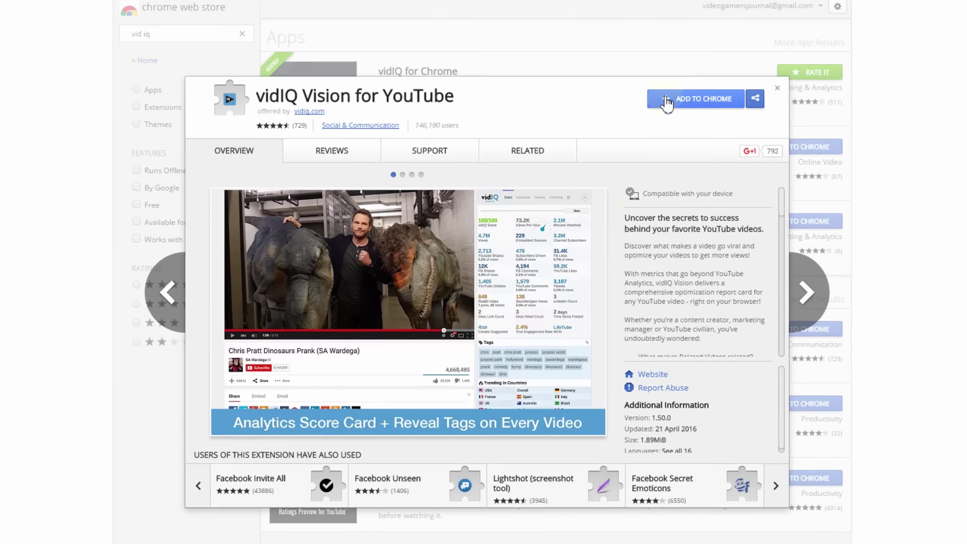
# Step: Add the vidIQ Vision for YouTube extension to Chrome and confirm the install
pyautogui.click(719, 49)
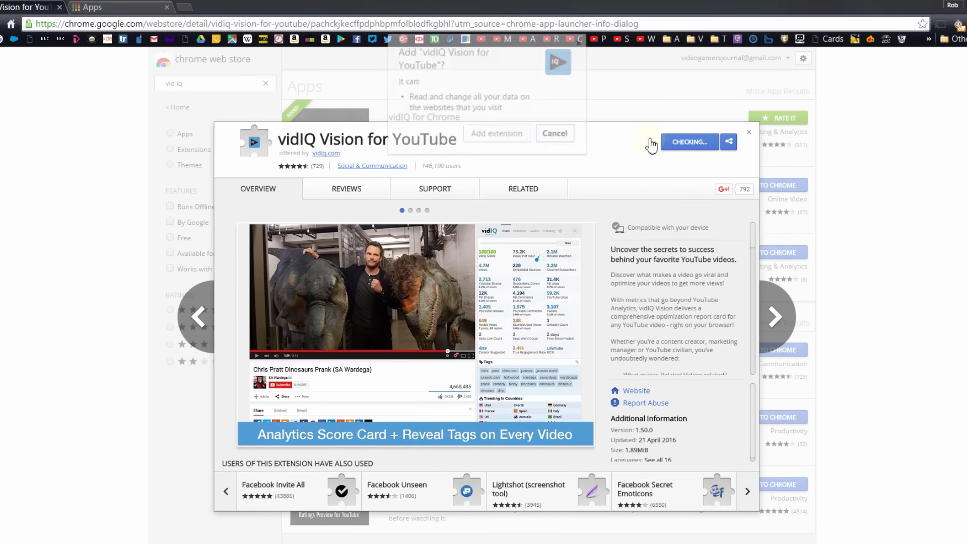
pyautogui.click(497, 135)
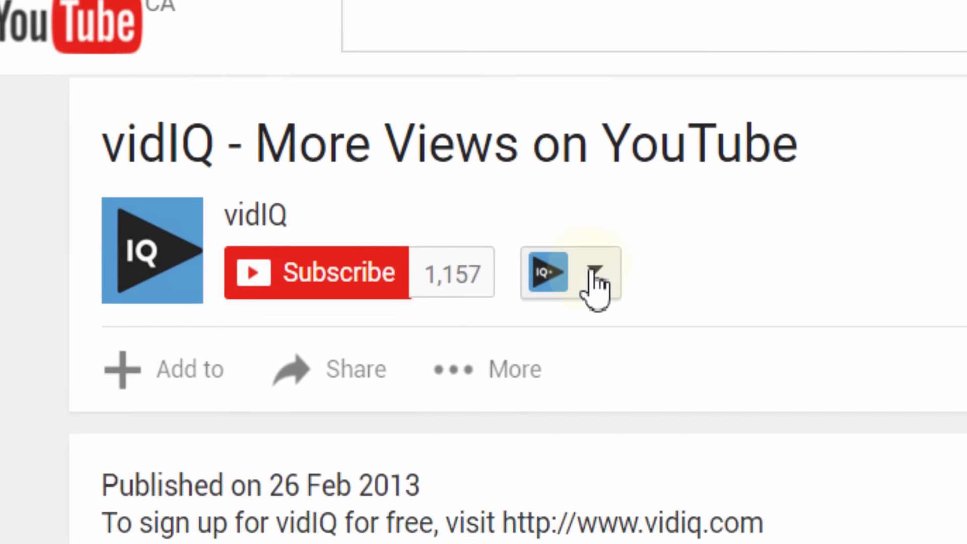
# Step: Expand the vidIQ panel on the 'vidIQ - More Views on YouTube' video to show its stats and tags
pyautogui.click(597, 274)
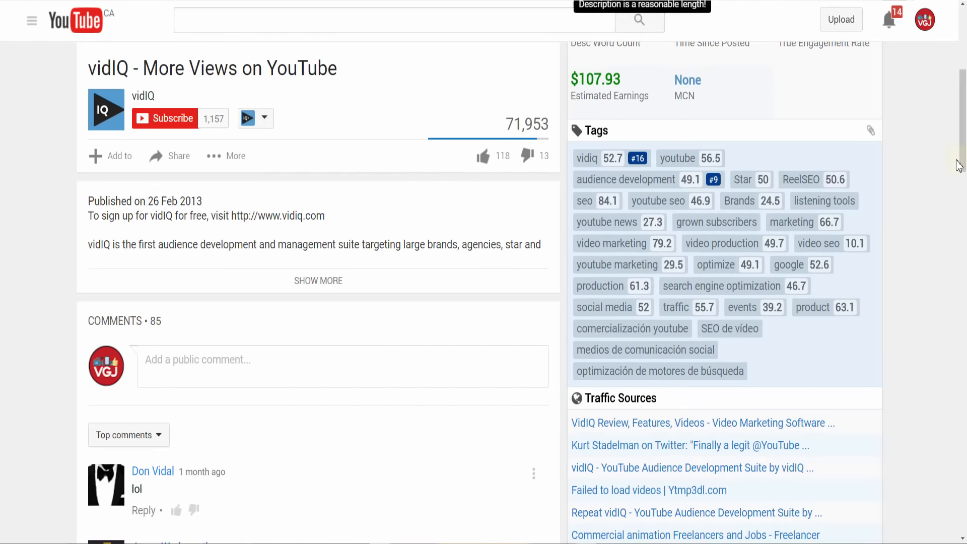
pyautogui.moveTo(961, 167); pyautogui.dragTo(962, 72)
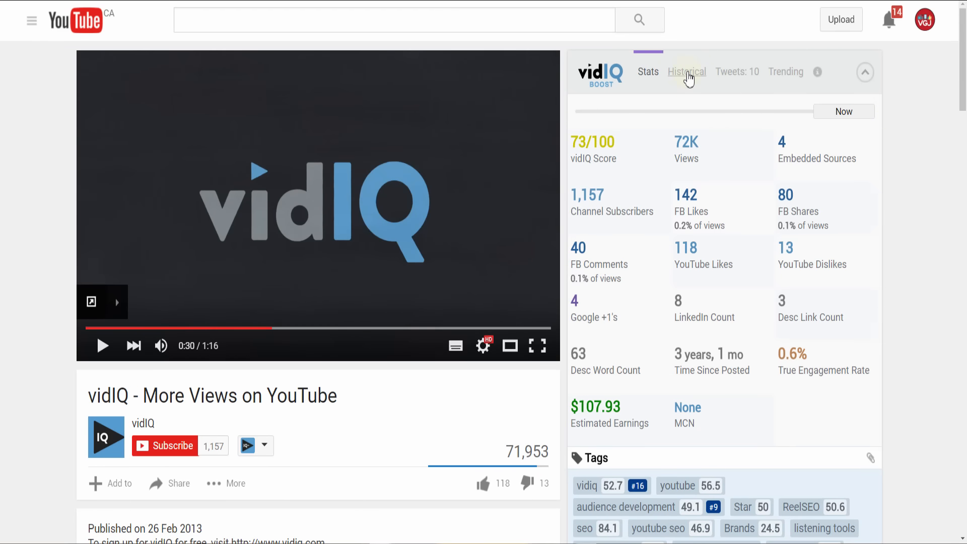
# Step: Show the video's Historical views and social engagement charts in the vidIQ panel
pyautogui.click(687, 72)
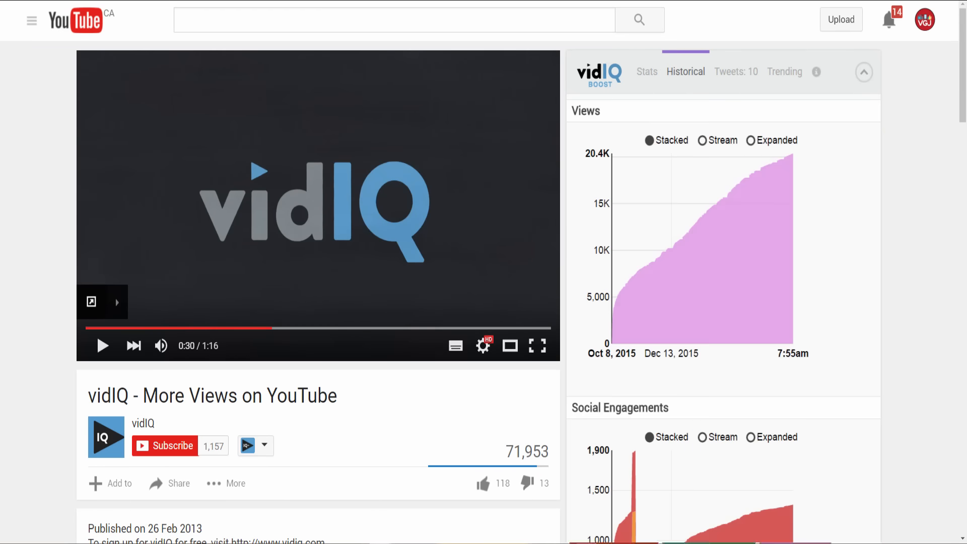
pyautogui.scroll(-3, 723, 302)
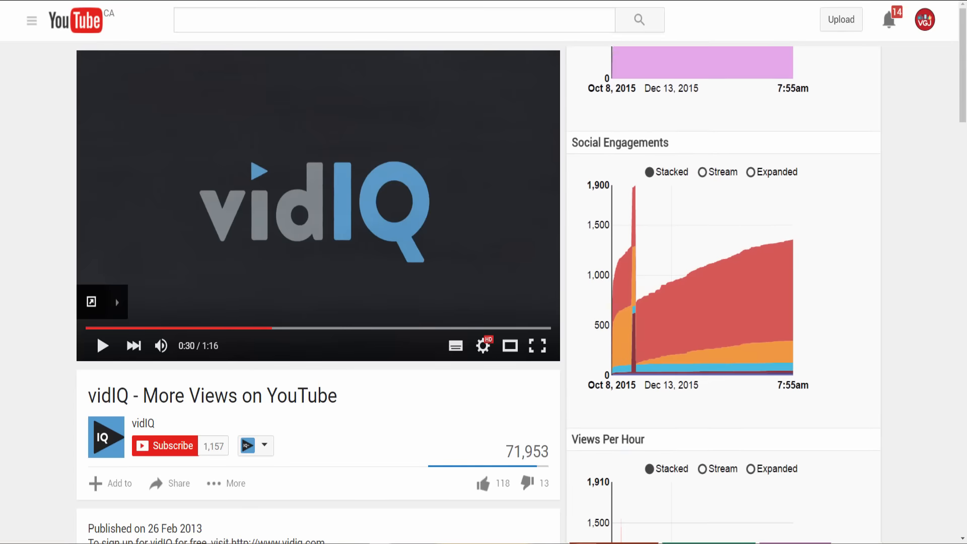
pyautogui.scroll(-3, 723, 302)
pyautogui.scroll(-3, 724, 302)
pyautogui.scroll(-3, 723, 302)
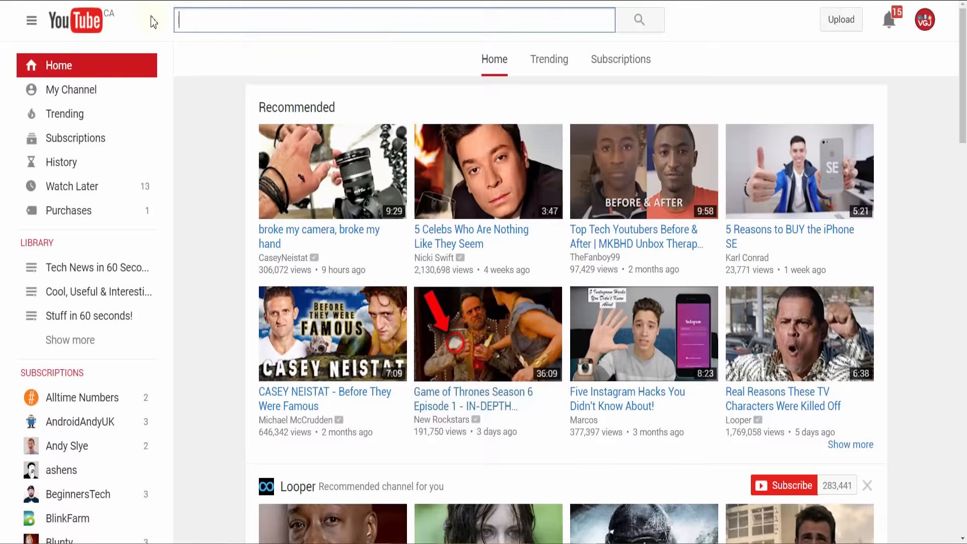
pyautogui.write('iphone ')
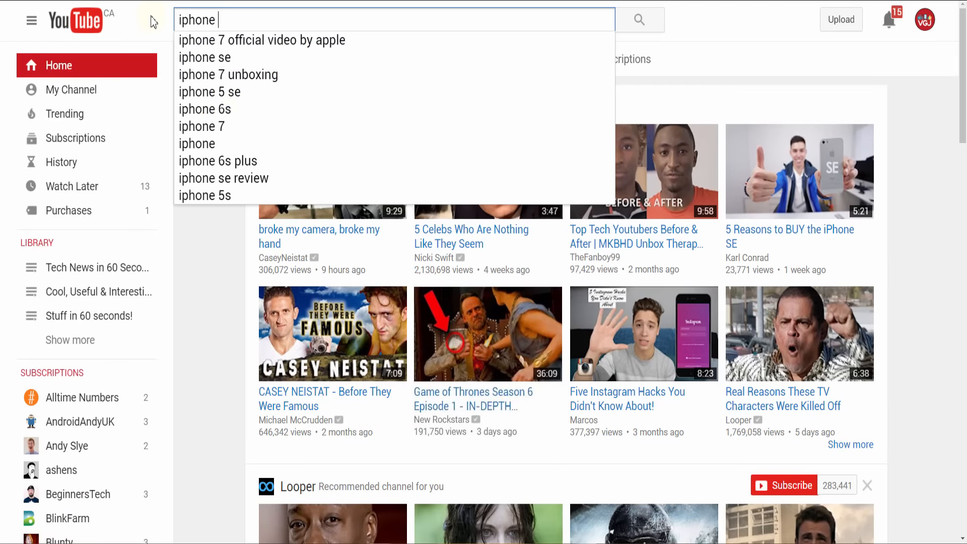
pyautogui.write('7')
# Step: Run a YouTube search for 'iphone 7'
pyautogui.press('Return')
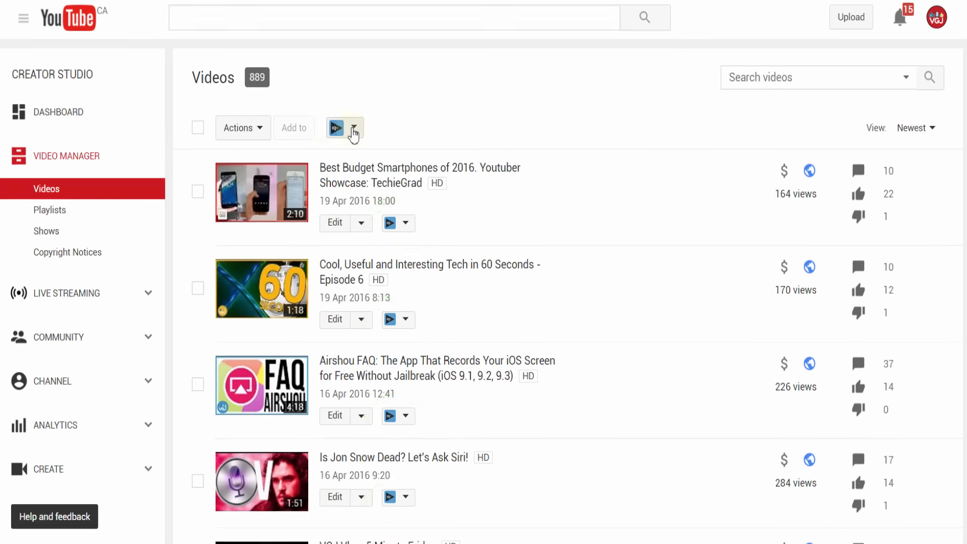
pyautogui.click(354, 128)
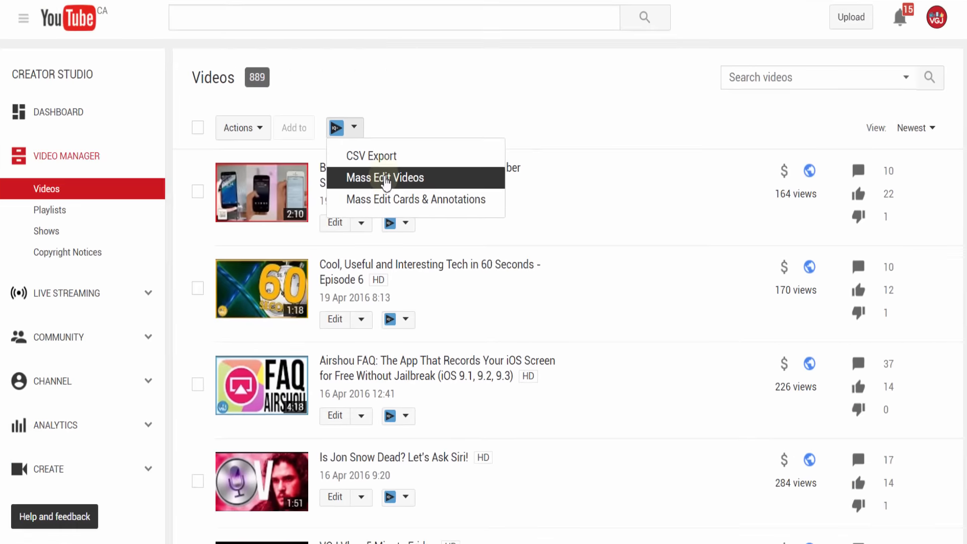
pyautogui.click(385, 178)
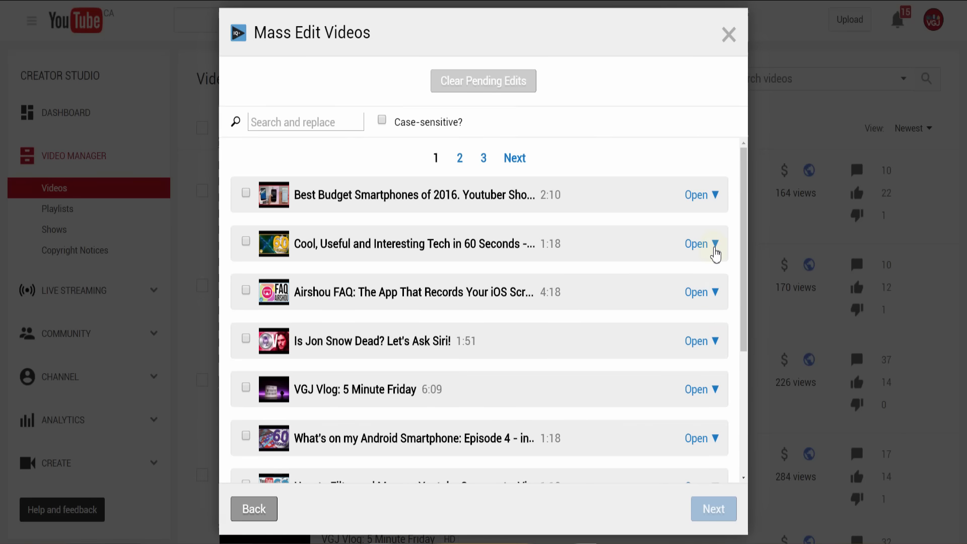
pyautogui.click(714, 244)
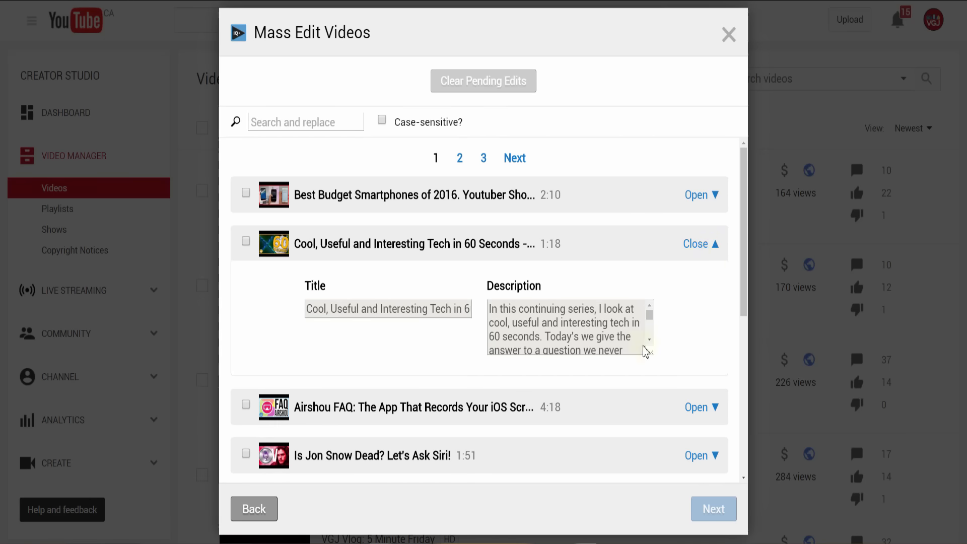
pyautogui.press('Escape')
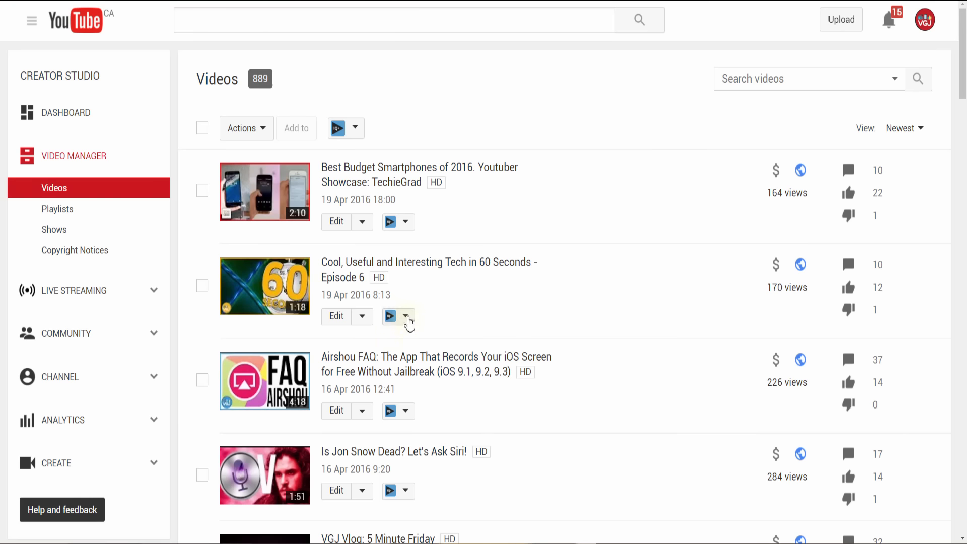
# Step: Show the Facebook Syndication details under Archive and syndicate for the Episode 6 video
pyautogui.click(405, 316)
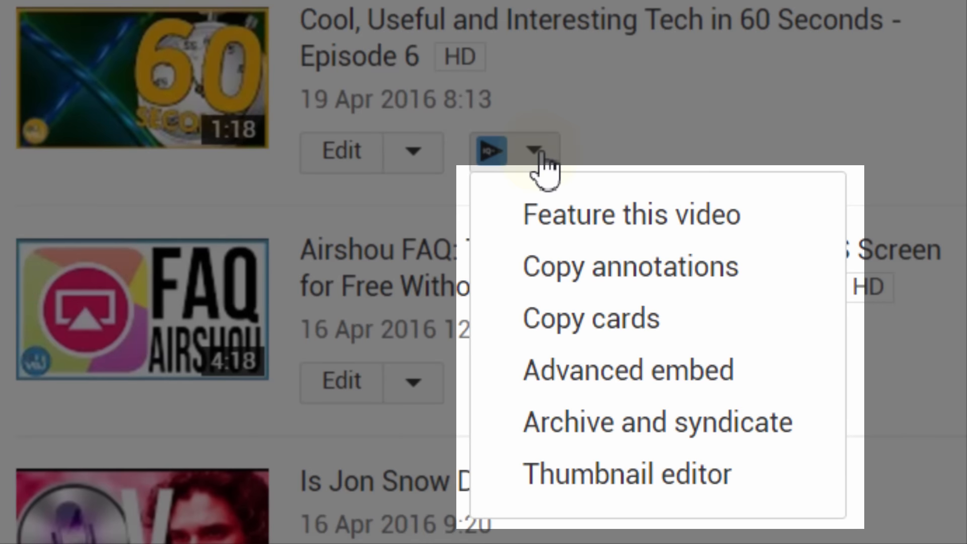
pyautogui.click(630, 215)
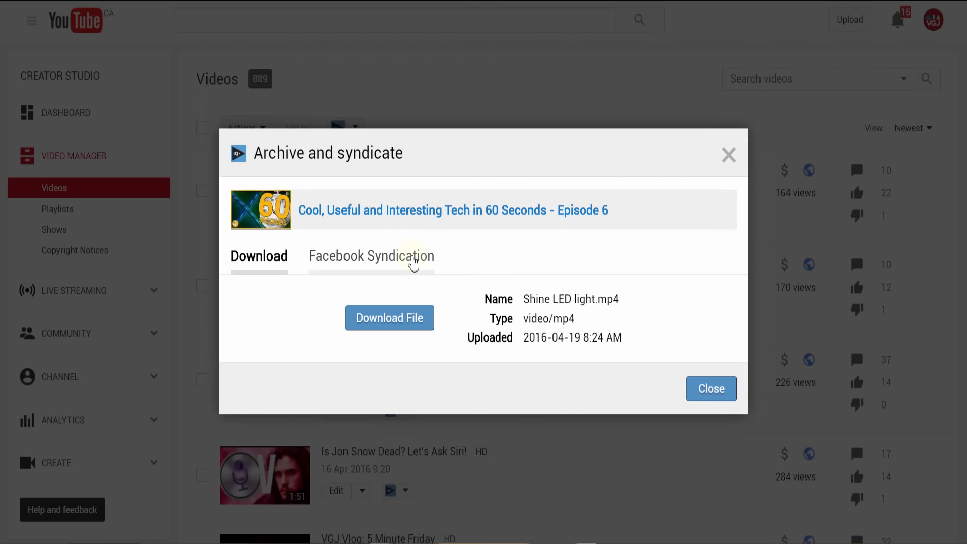
pyautogui.click(413, 261)
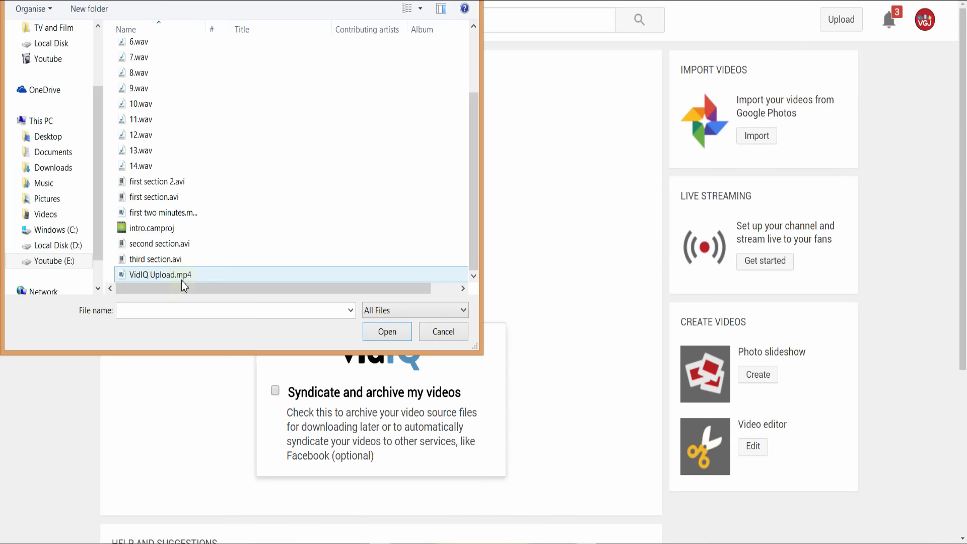
# Step: Upload VidIQ Upload.mp4 and add 'search engine optimization' and 'seo tutorial' as tags from related keywords
pyautogui.click(161, 274)
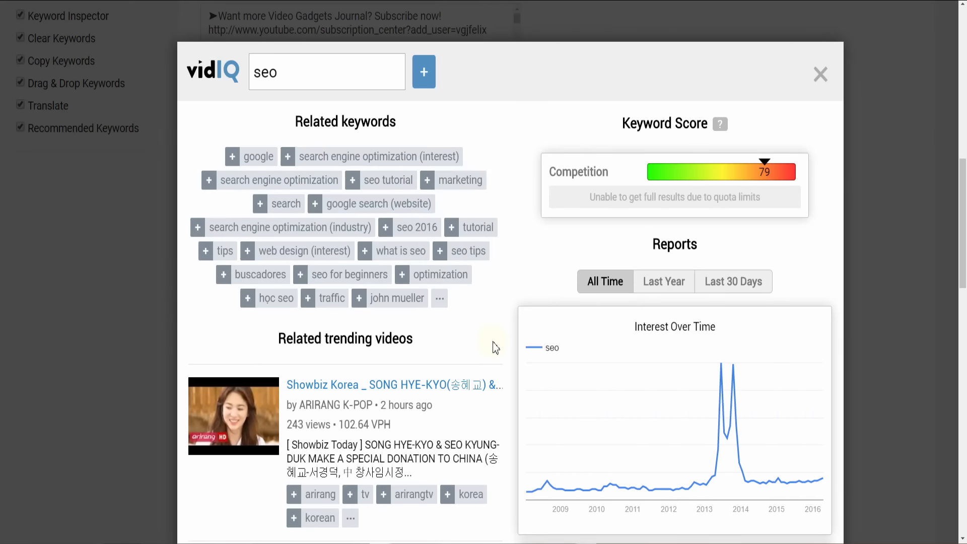
pyautogui.click(349, 275)
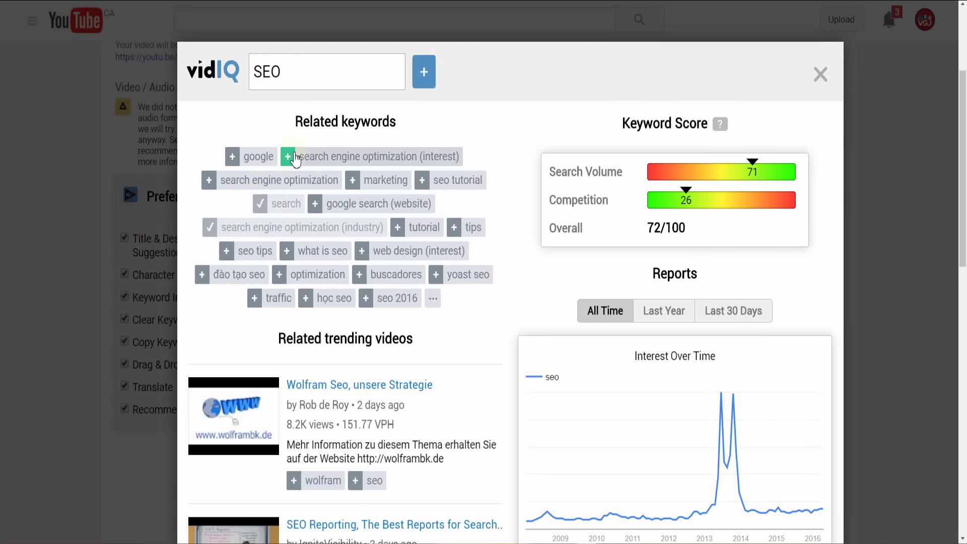
pyautogui.click(288, 157)
pyautogui.click(422, 180)
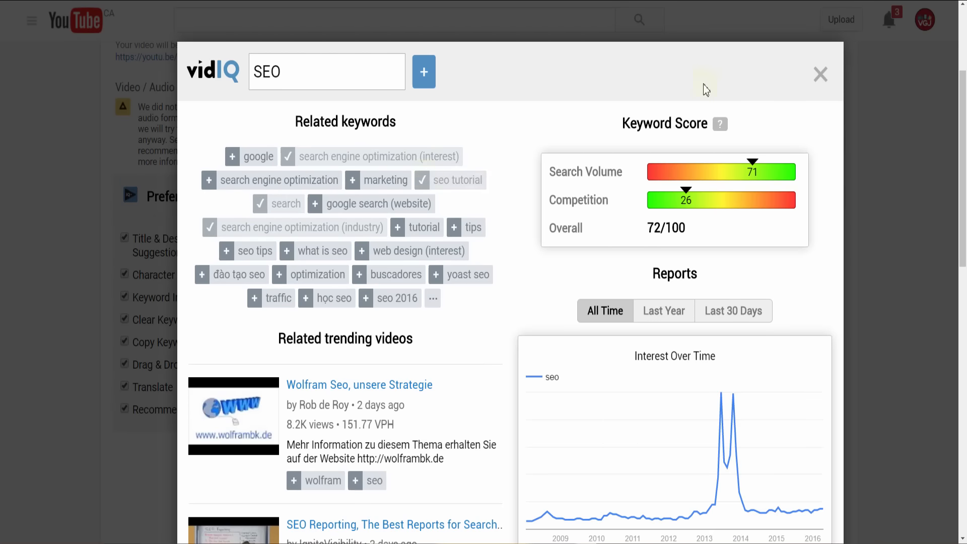
pyautogui.click(821, 76)
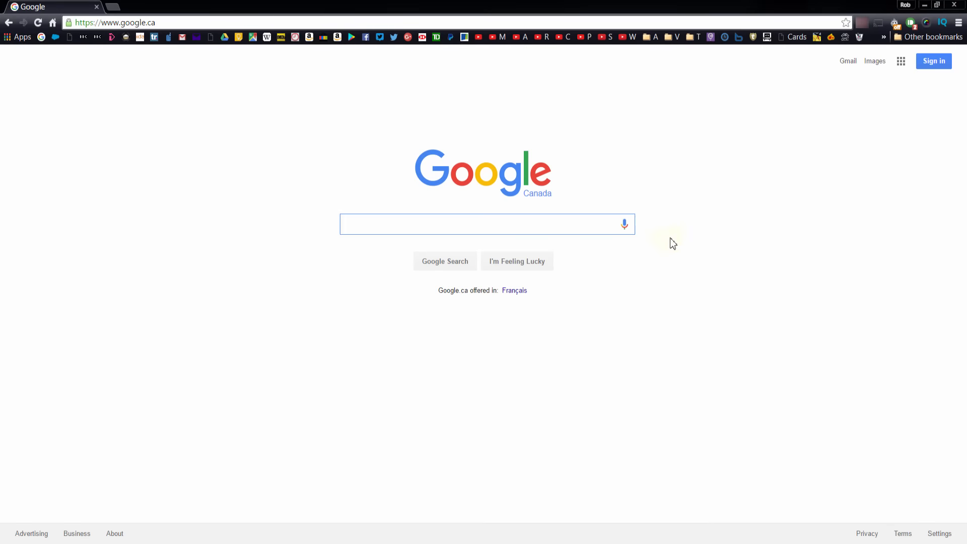
# Step: Bring up the vidIQ extension's quick menu from the Chrome toolbar
pyautogui.click(942, 25)
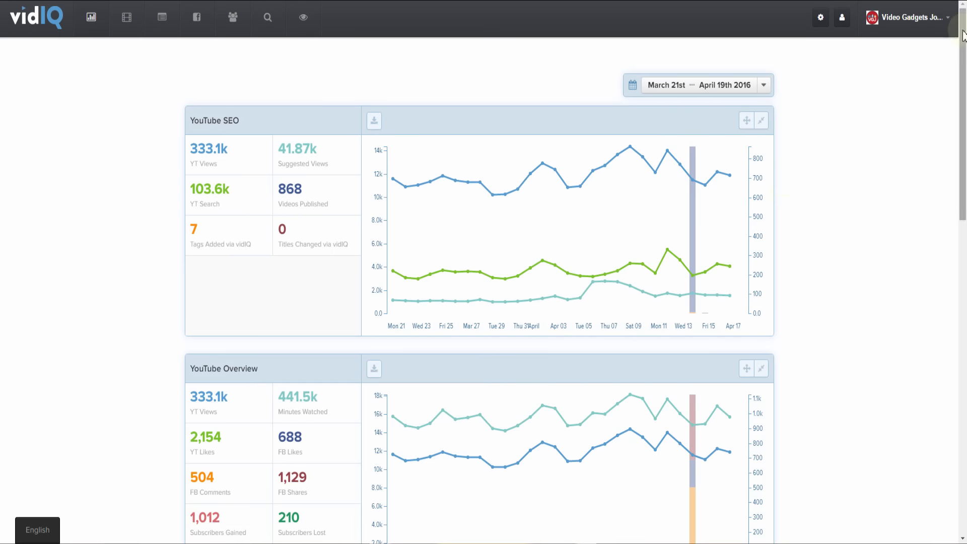
pyautogui.moveTo(963, 31)
pyautogui.mouseDown()
pyautogui.moveTo(935, 182)
pyautogui.moveTo(944, 245)
pyautogui.mouseUp()
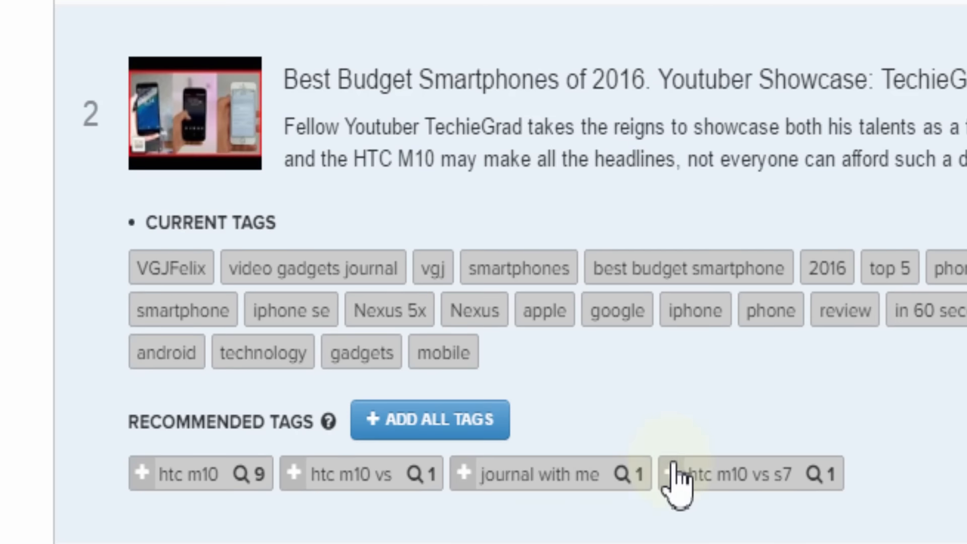
# Step: Add all recommended tags, including 'htc m10' and 'htc m10 vs s7', to Best Budget Smartphones of 2016
pyautogui.click(447, 420)
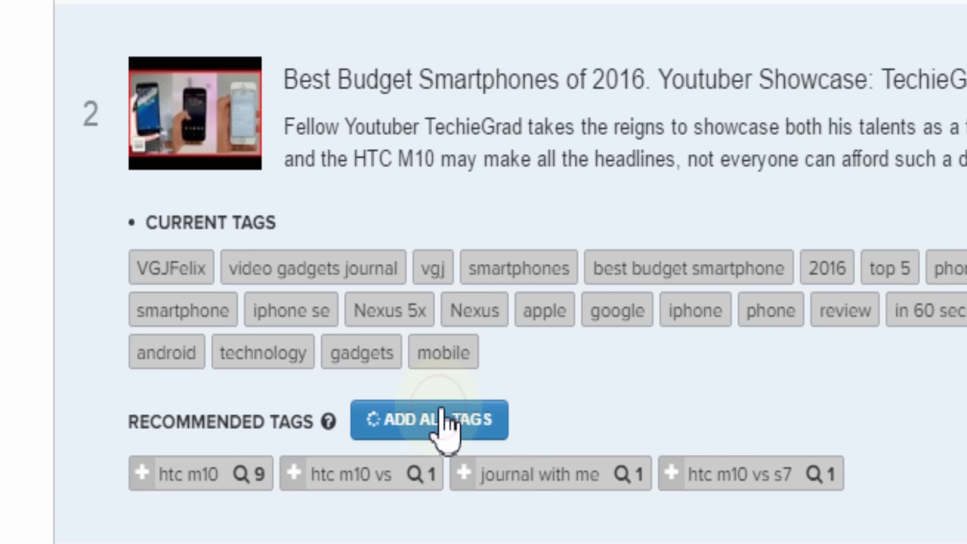